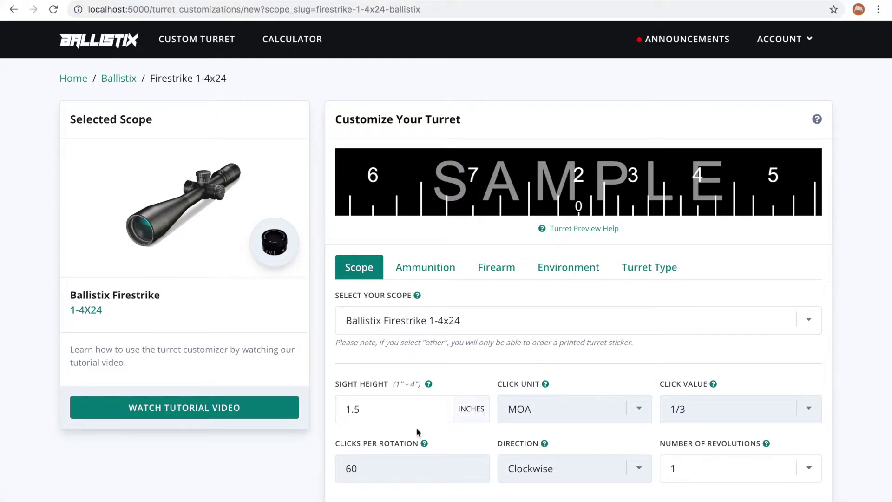
# - Try 2 revolutions, return to 1 revolution, and continue to the Ammunition settings
pyautogui.click(380, 409)
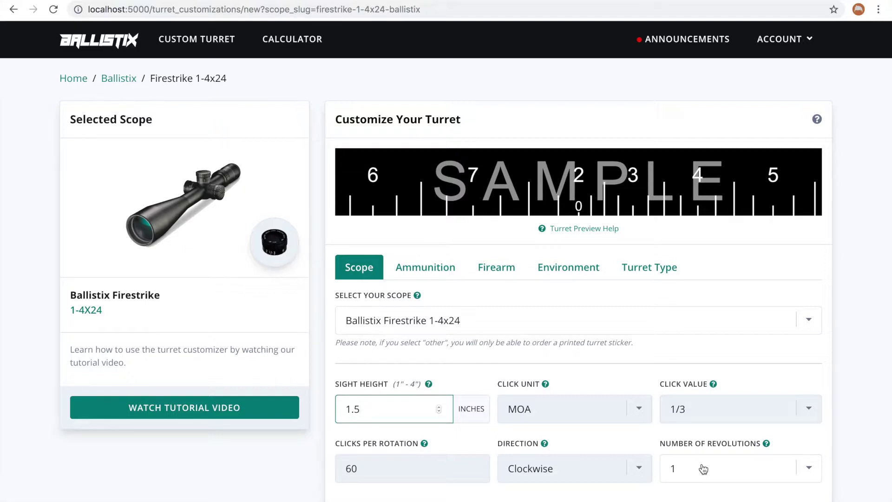
pyautogui.click(703, 469)
pyautogui.click(702, 480)
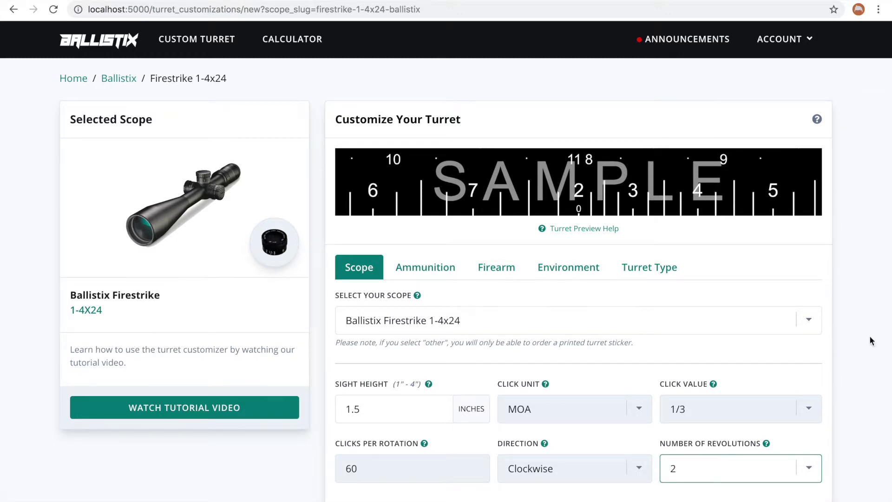
pyautogui.click(706, 469)
pyautogui.click(706, 455)
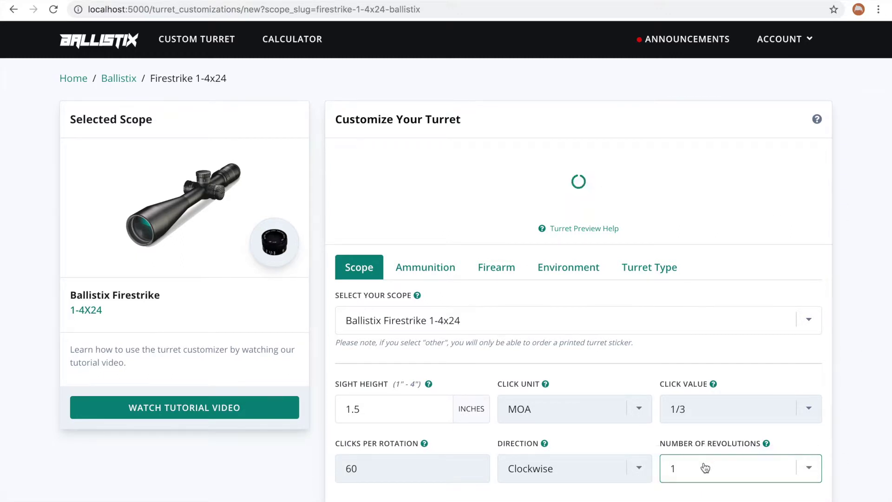
pyautogui.scroll(-1, 706, 467)
pyautogui.click(646, 489)
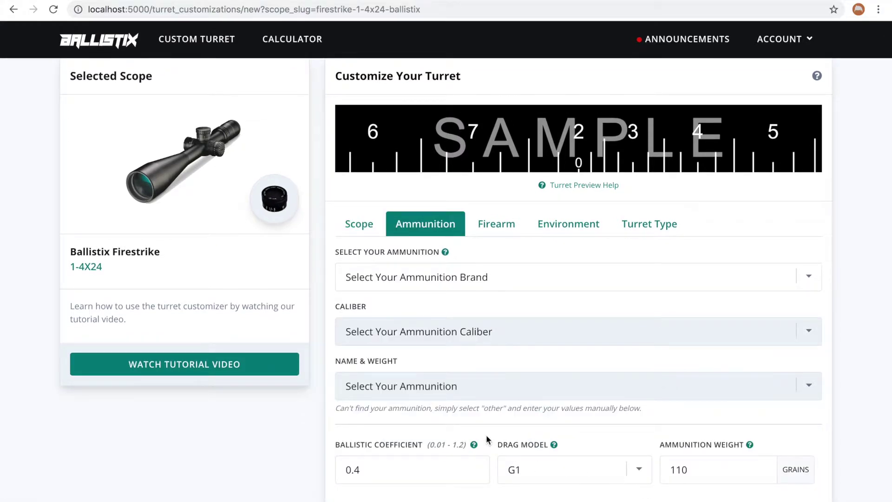
# - Choose Other as the ammunition brand and continue to the Firearm settings
pyautogui.click(391, 277)
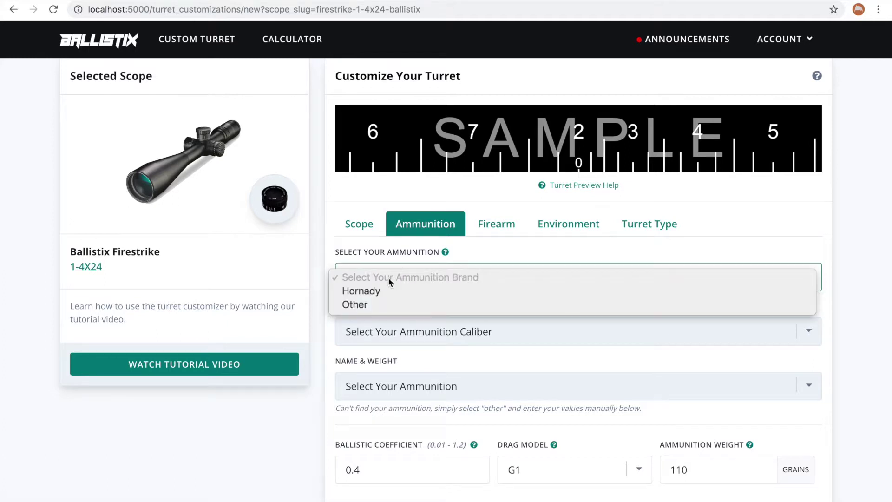
pyautogui.click(376, 303)
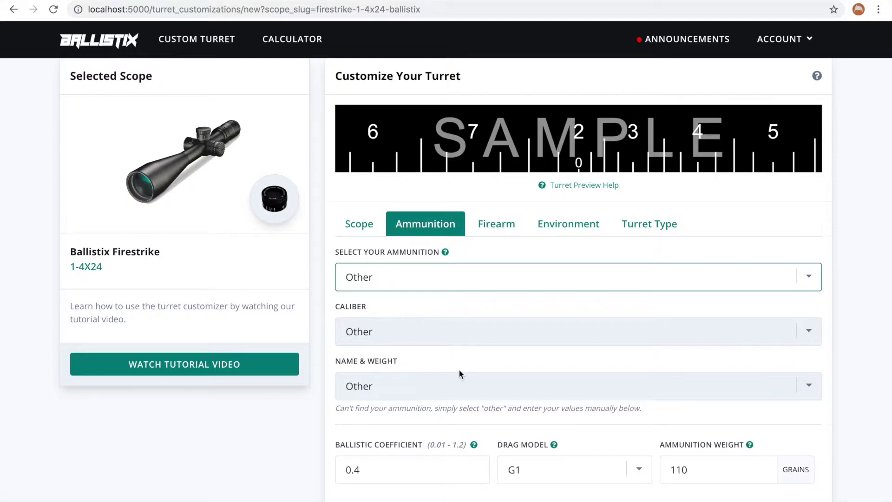
pyautogui.scroll(-1, 459, 374)
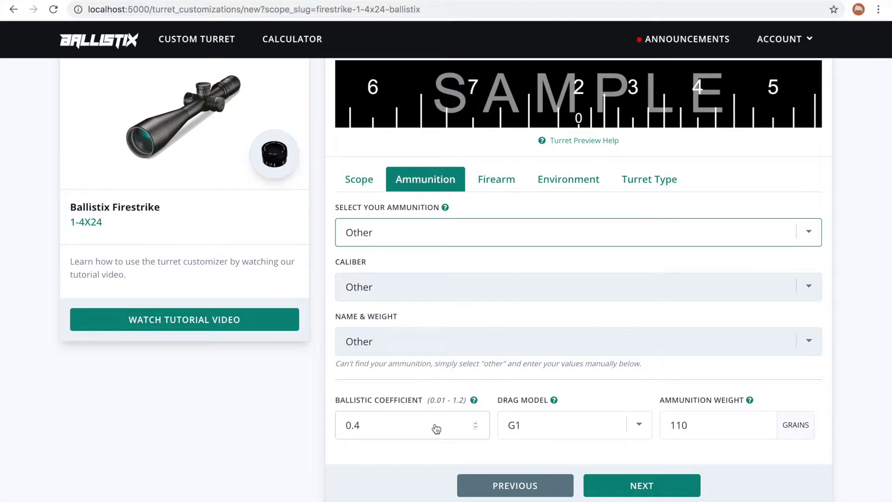
pyautogui.moveTo(718, 469)
pyautogui.click(649, 488)
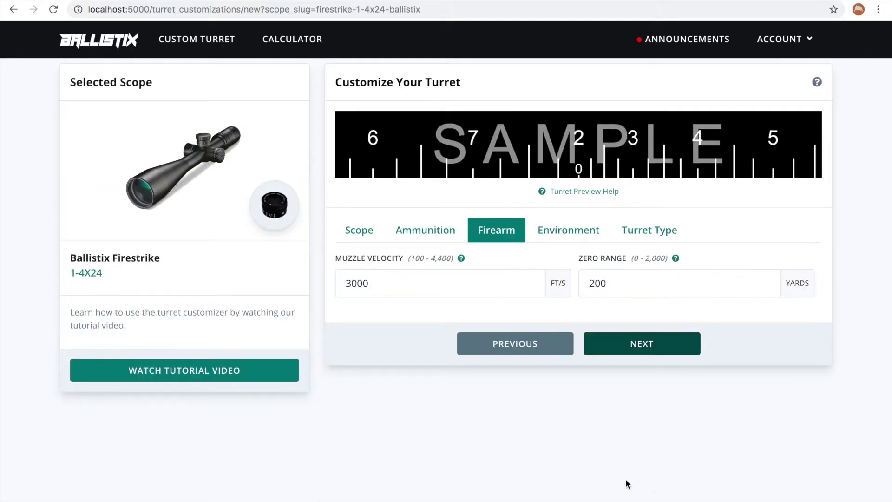
# - Leave muzzle velocity 3000 ft/s and zero range 200 yd, then continue to Environment
pyautogui.click(404, 292)
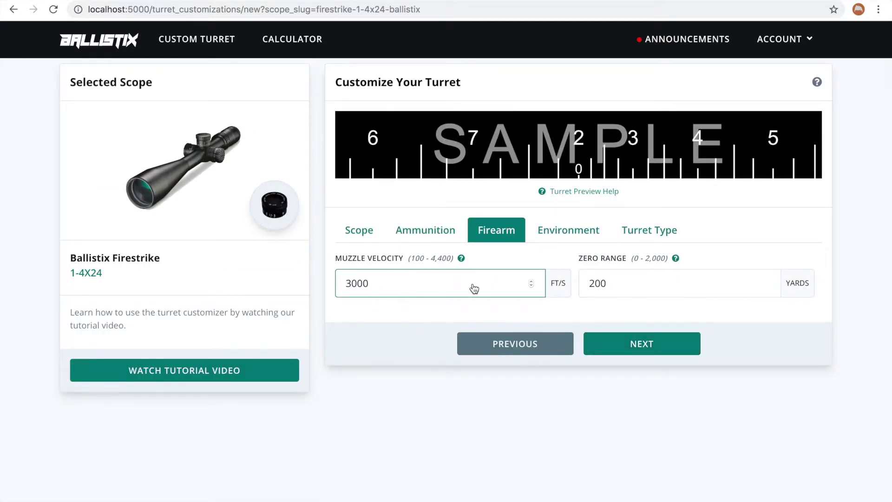
pyautogui.click(636, 286)
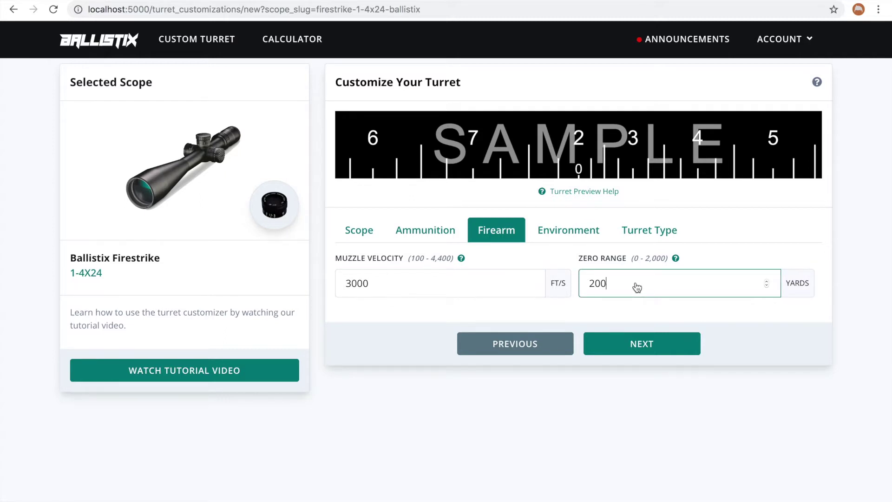
pyautogui.click(447, 293)
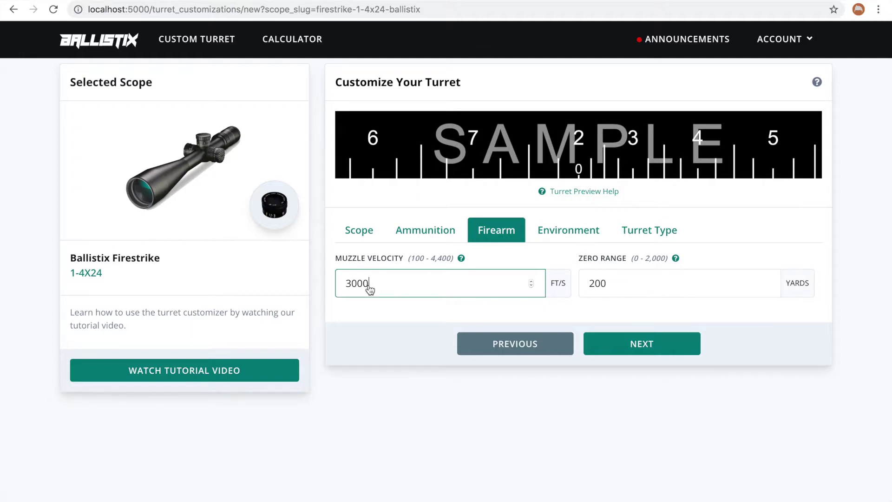
pyautogui.click(607, 343)
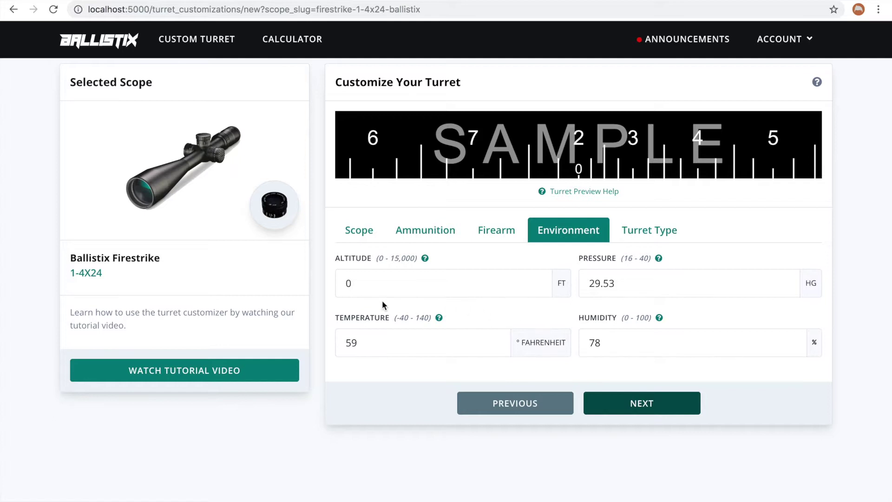
pyautogui.click(360, 290)
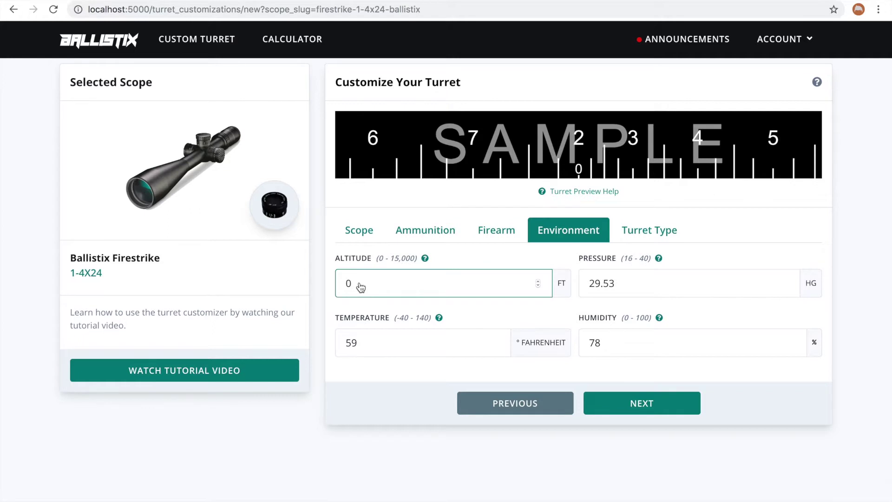
# - Replace the 0 ft altitude with 13000 ft and continue to the Turret Type step
pyautogui.press('BackSpace')
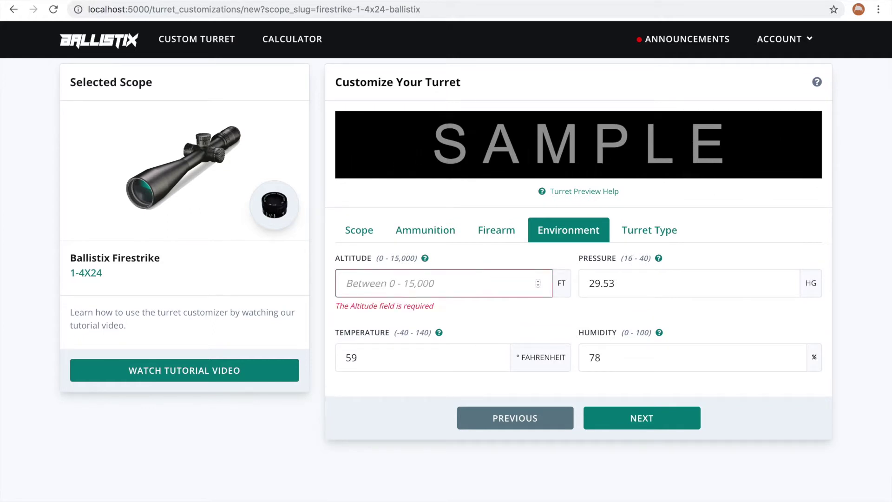
pyautogui.write('13000')
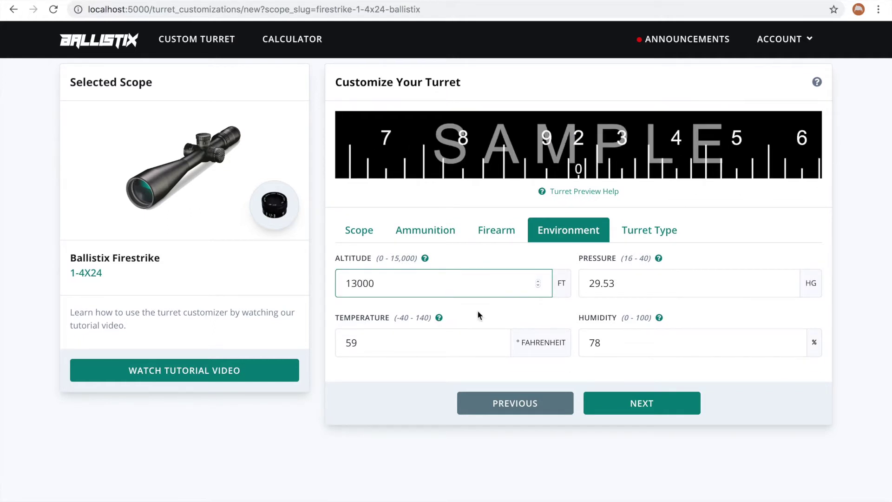
pyautogui.click(478, 311)
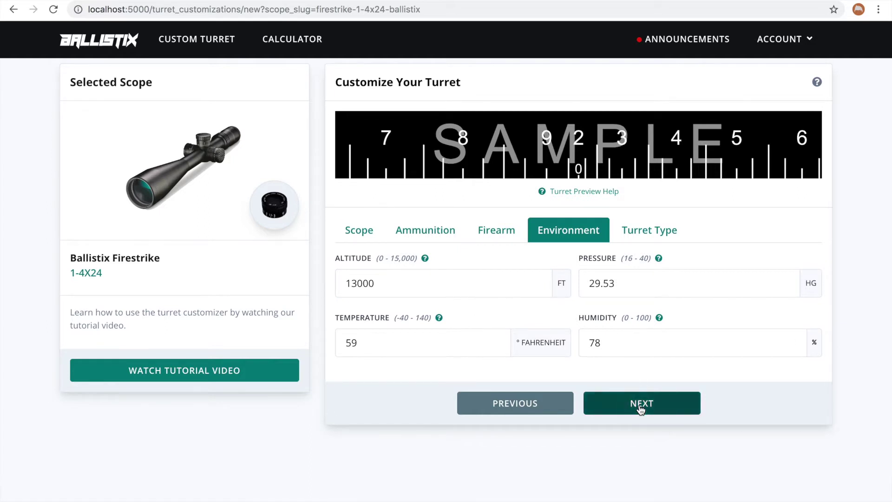
pyautogui.click(641, 405)
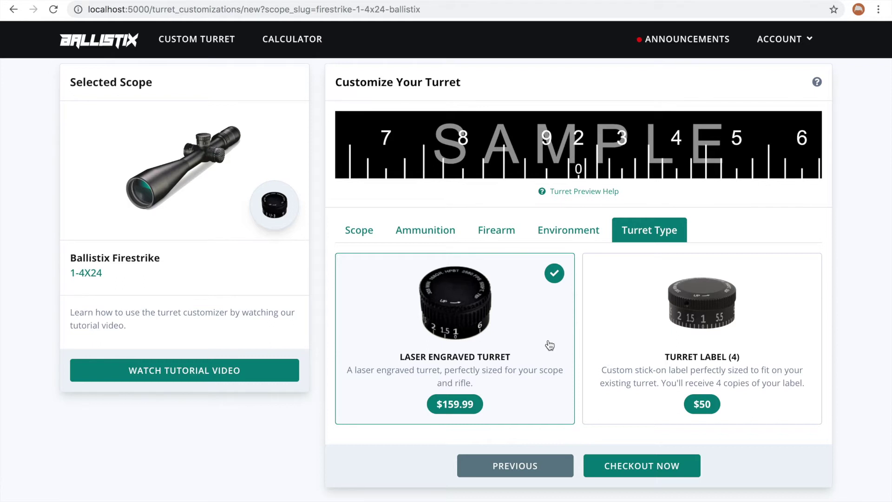
# - Select the $50 Turret Label (4) in place of the $159.99 Laser Engraved Turret
pyautogui.click(631, 331)
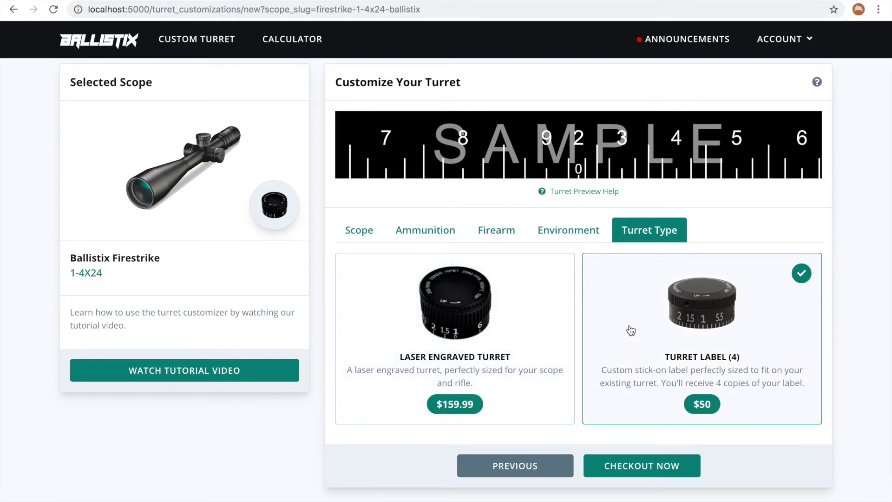